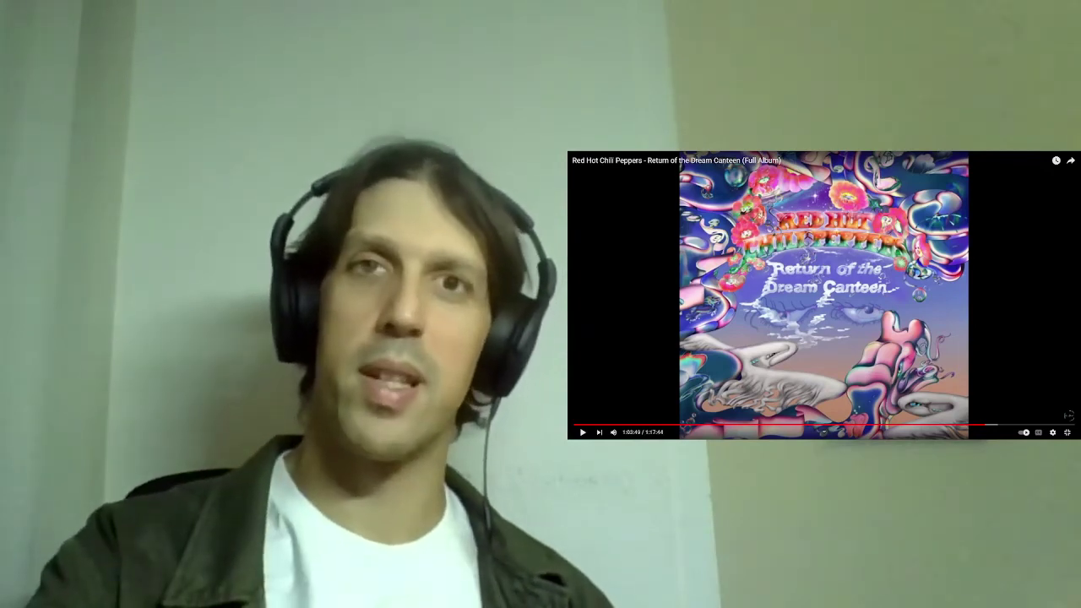
{"action": "key", "text": "space"}
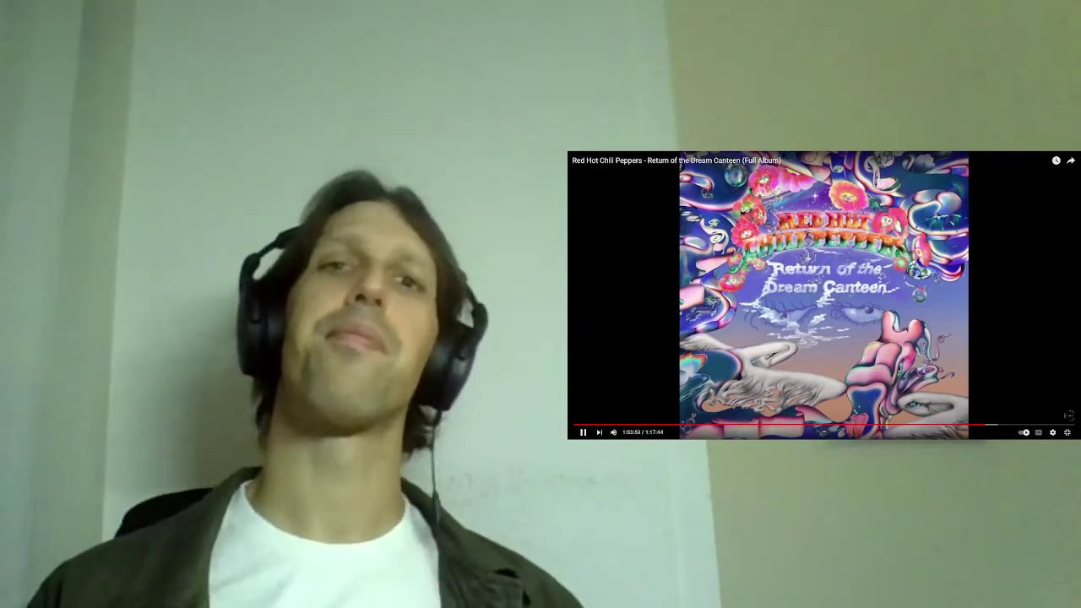